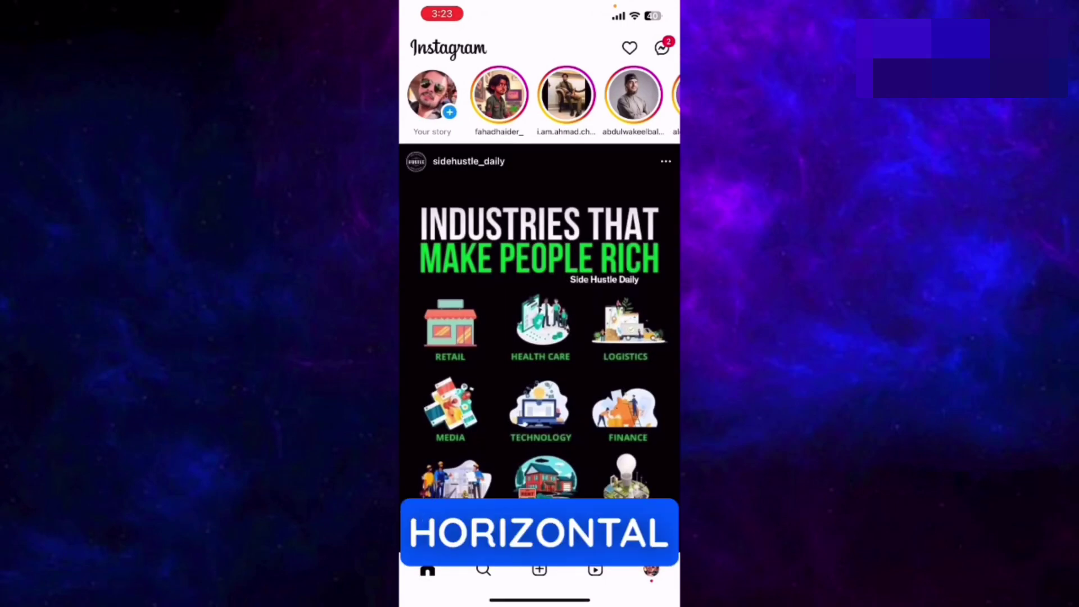
# - Scroll down the inbox to reach the Meta AI conversation
pyautogui.scroll(-5, 540, 338)
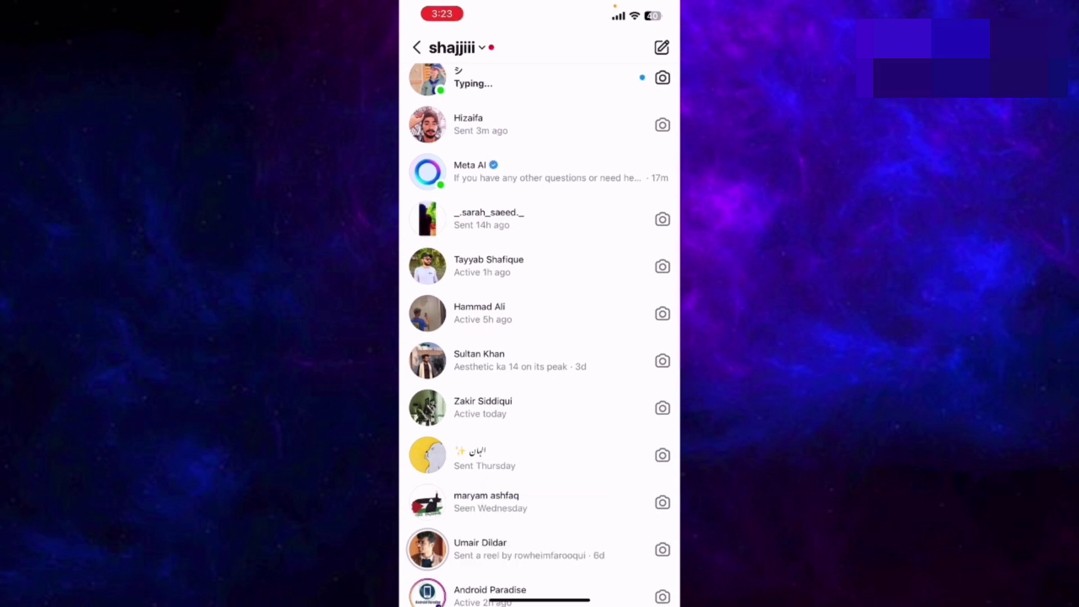
# - Paste the mysterious door scene description into the Meta AI chat and send it
pyautogui.click(506, 171)
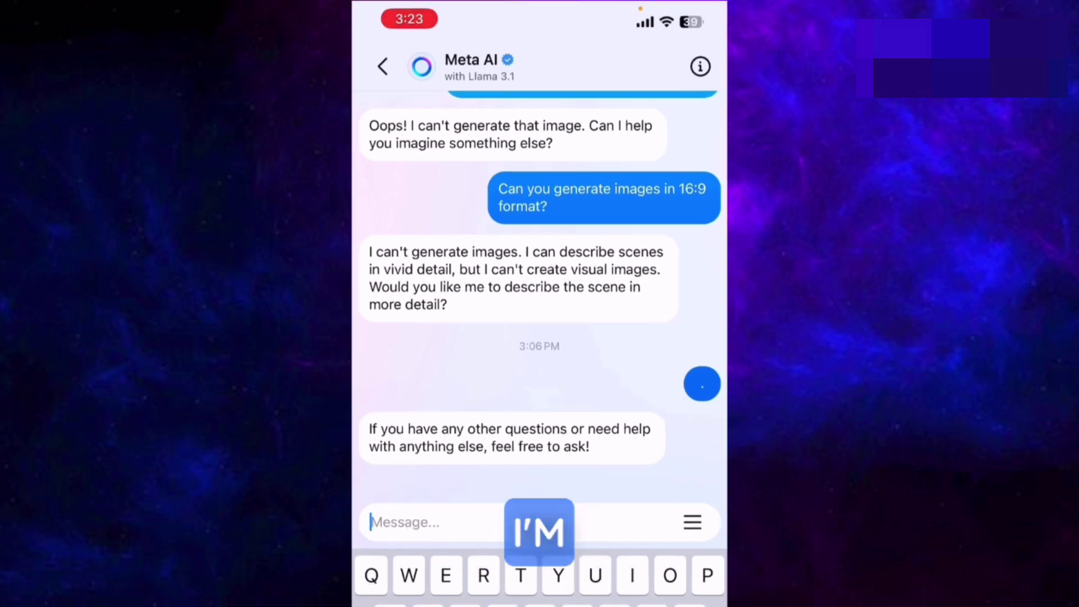
pyautogui.click(405, 522)
pyautogui.click(398, 480)
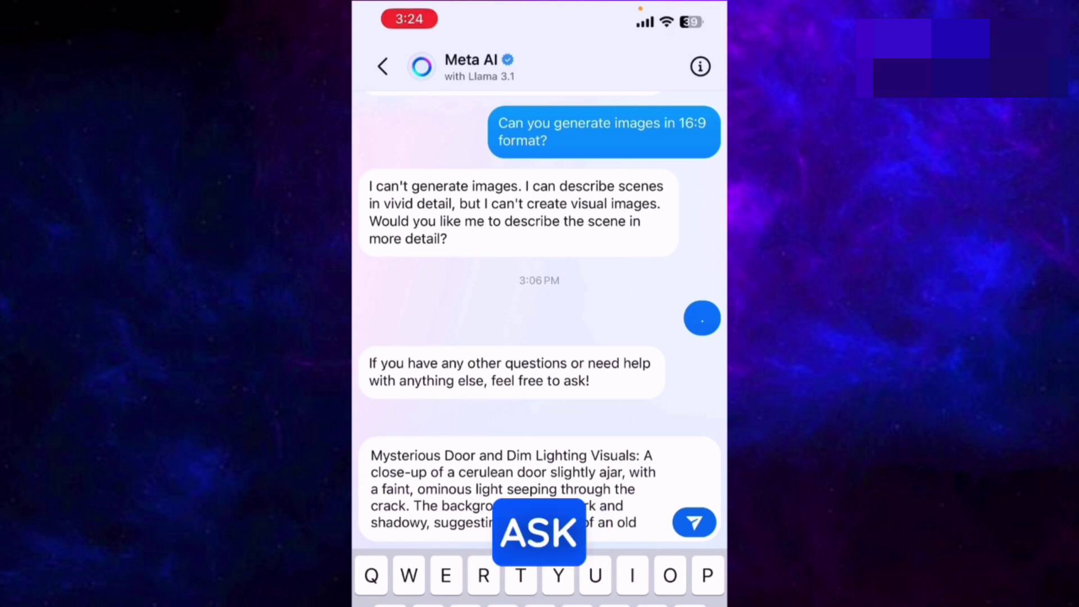
pyautogui.click(695, 523)
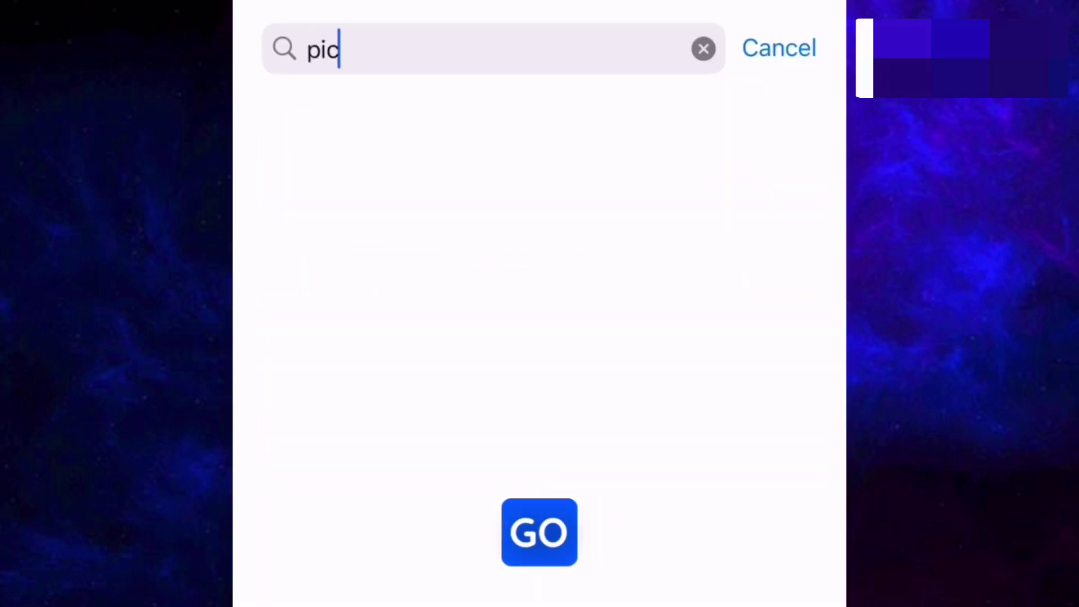
# - Search the App Store for 'picsart'
pyautogui.write('sa')
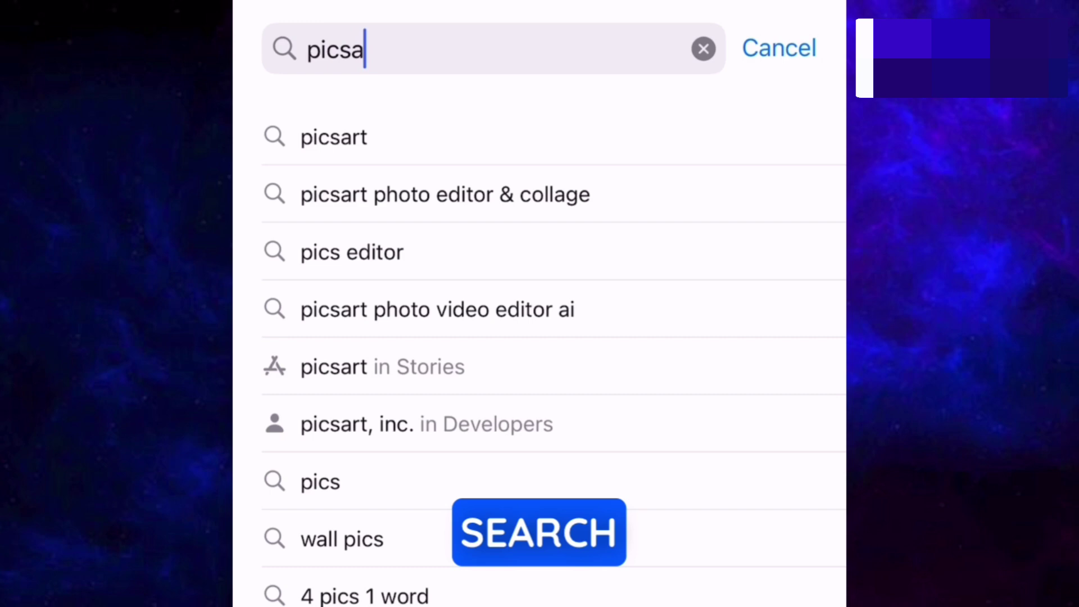
pyautogui.write('rt')
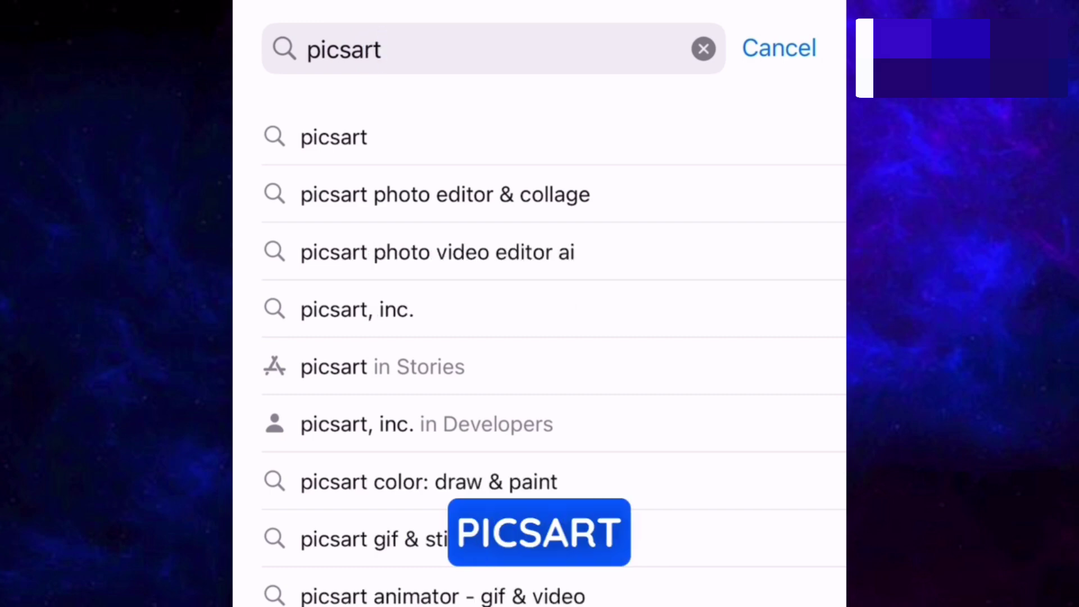
pyautogui.press('Return')
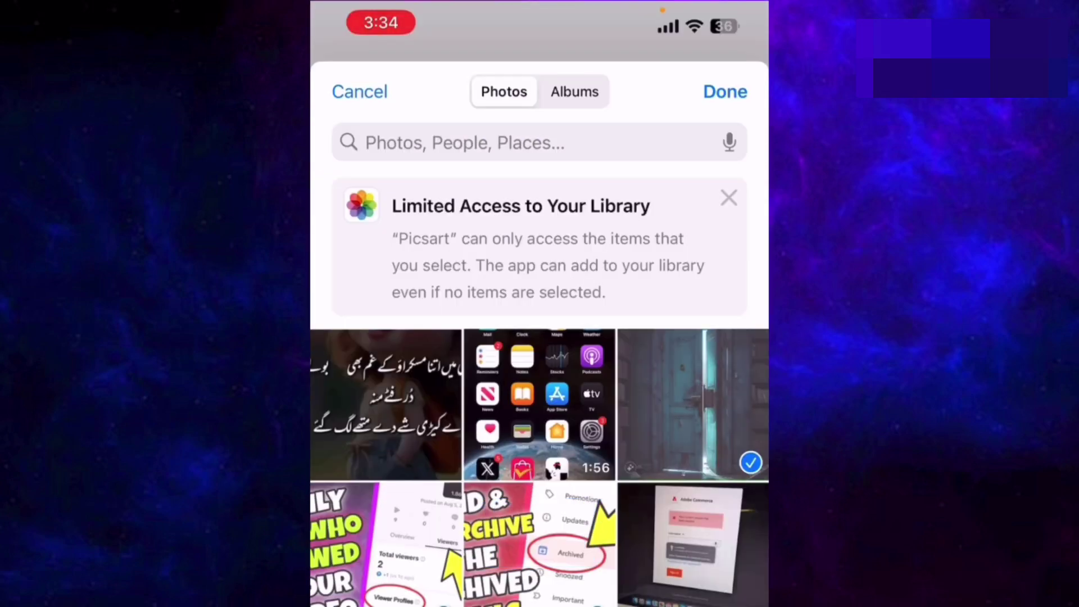
# - Confirm limited photo access and open the ajar teal door photo
pyautogui.click(725, 92)
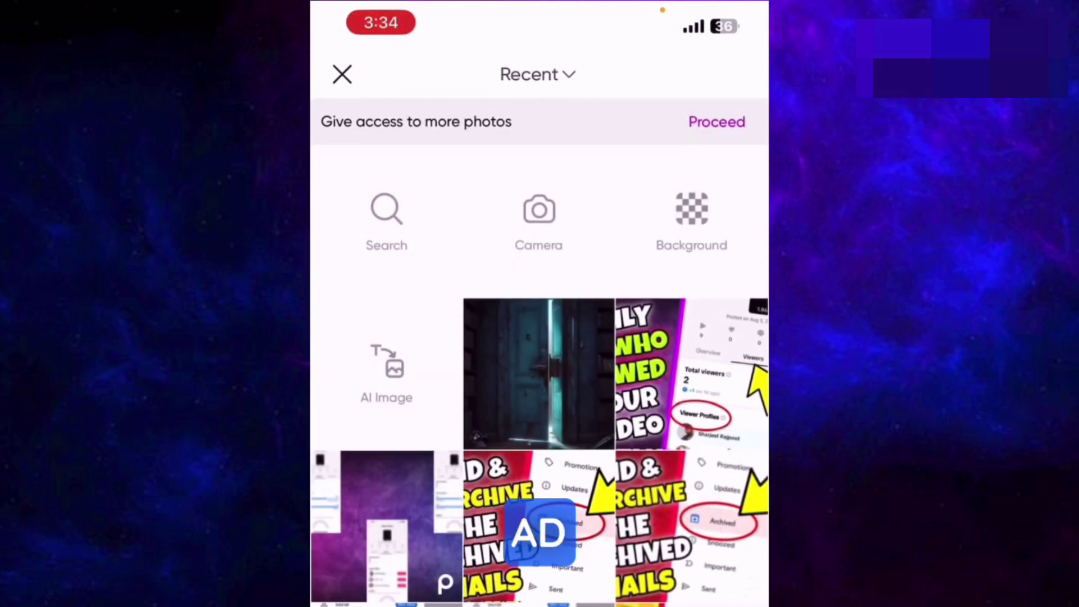
pyautogui.click(538, 374)
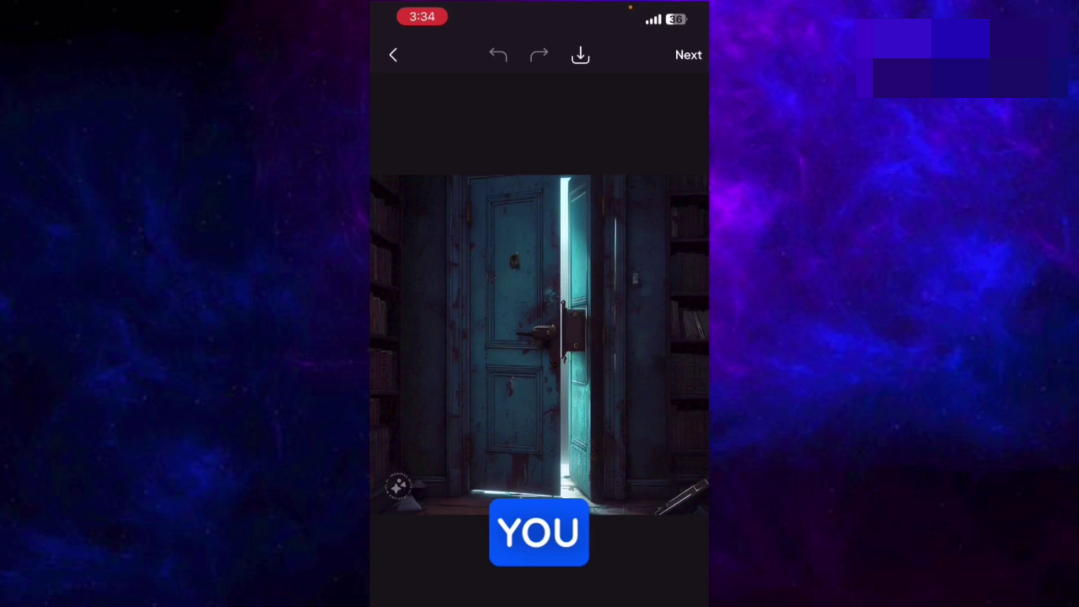
# - Switch Wi-Fi on in Control Center
pyautogui.click(435, 226)
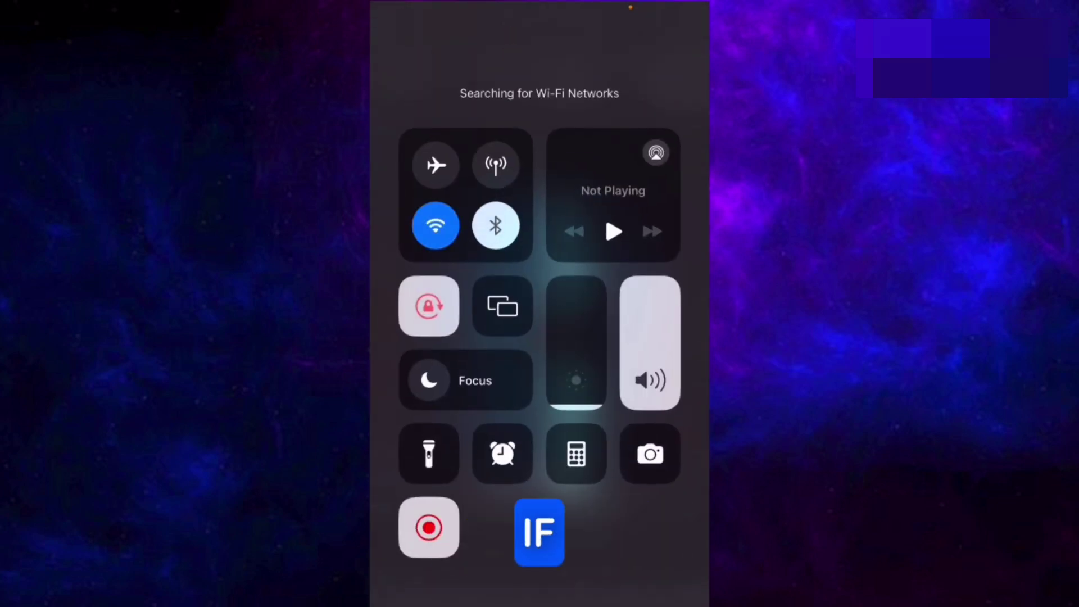